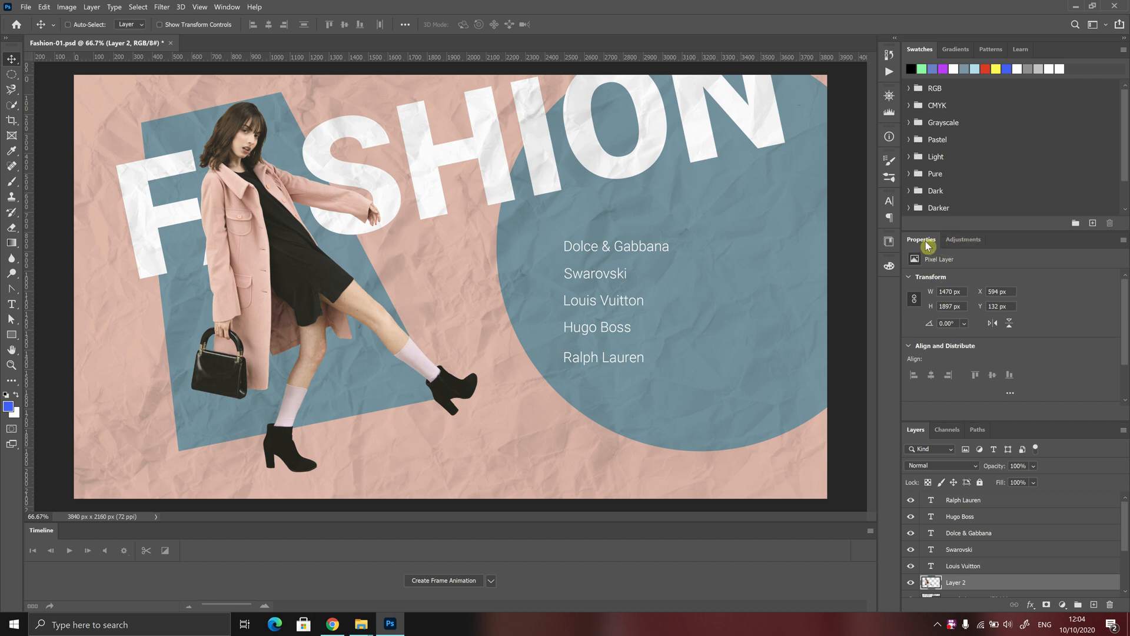
Step: Add a Brightness/Contrast adjustment layer directly above Layer 2 with brightness -68 and contrast 38
left_click(966, 242)
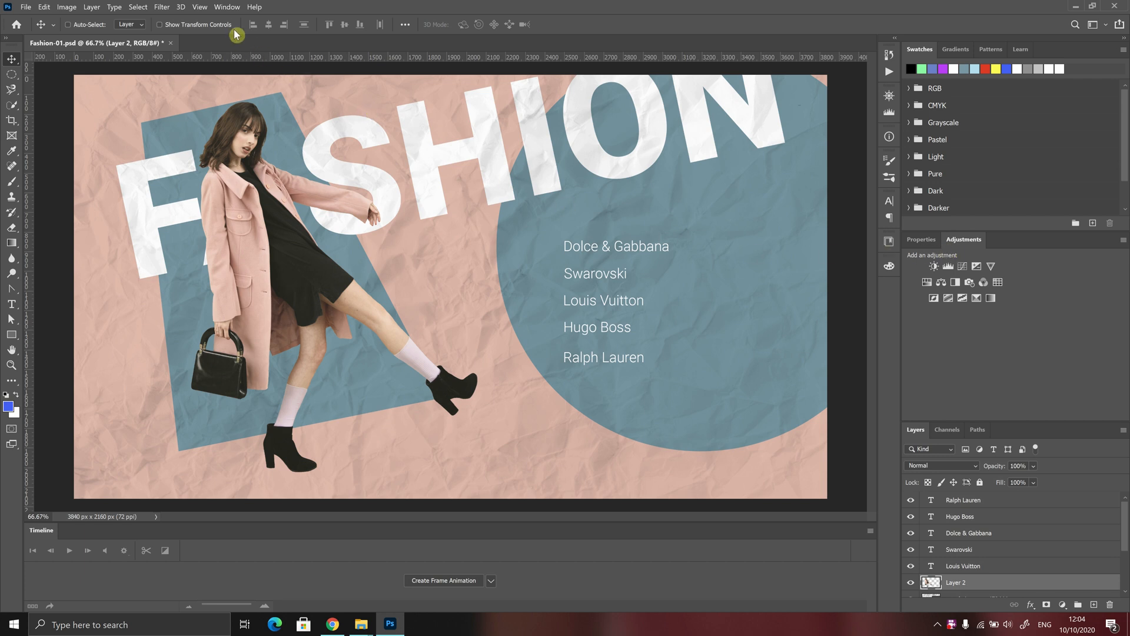
left_click(227, 7)
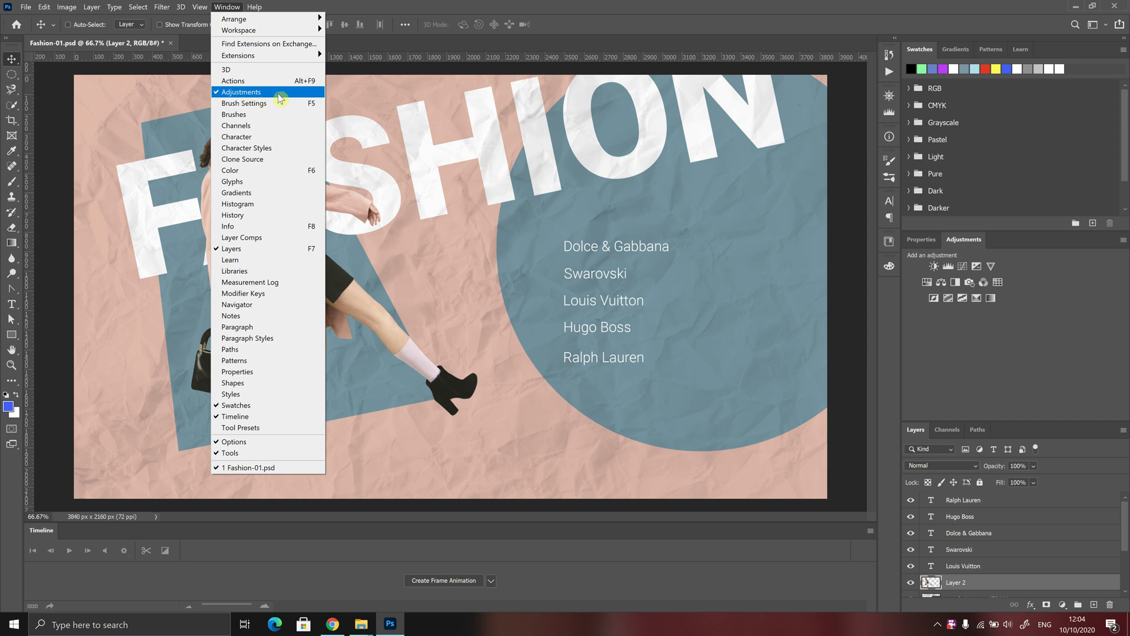
left_click(874, 285)
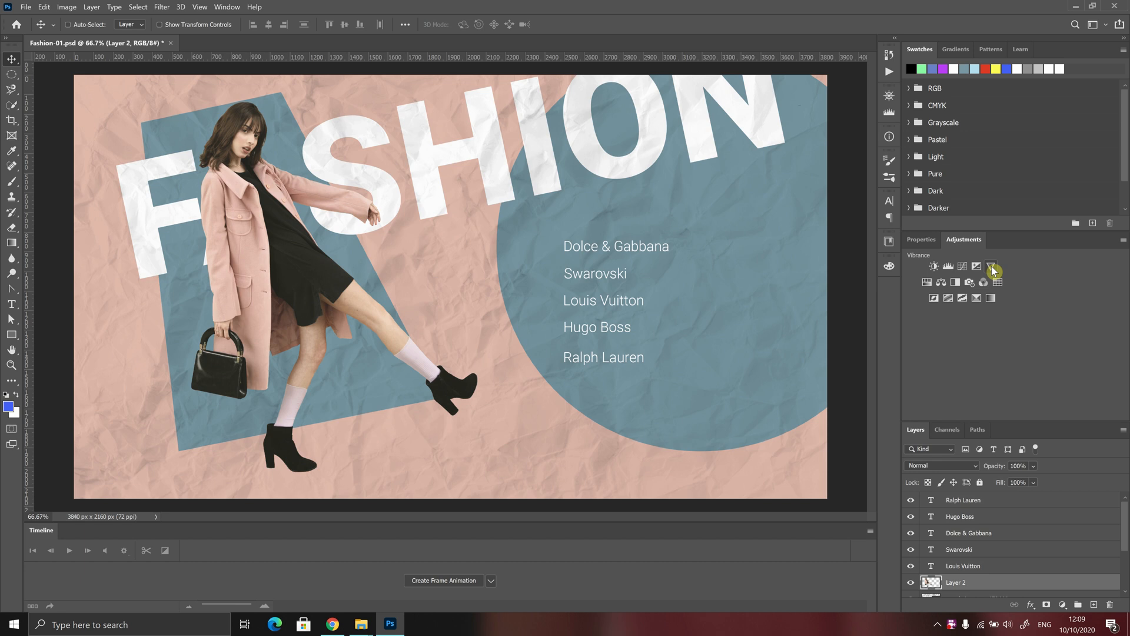
left_click(934, 266)
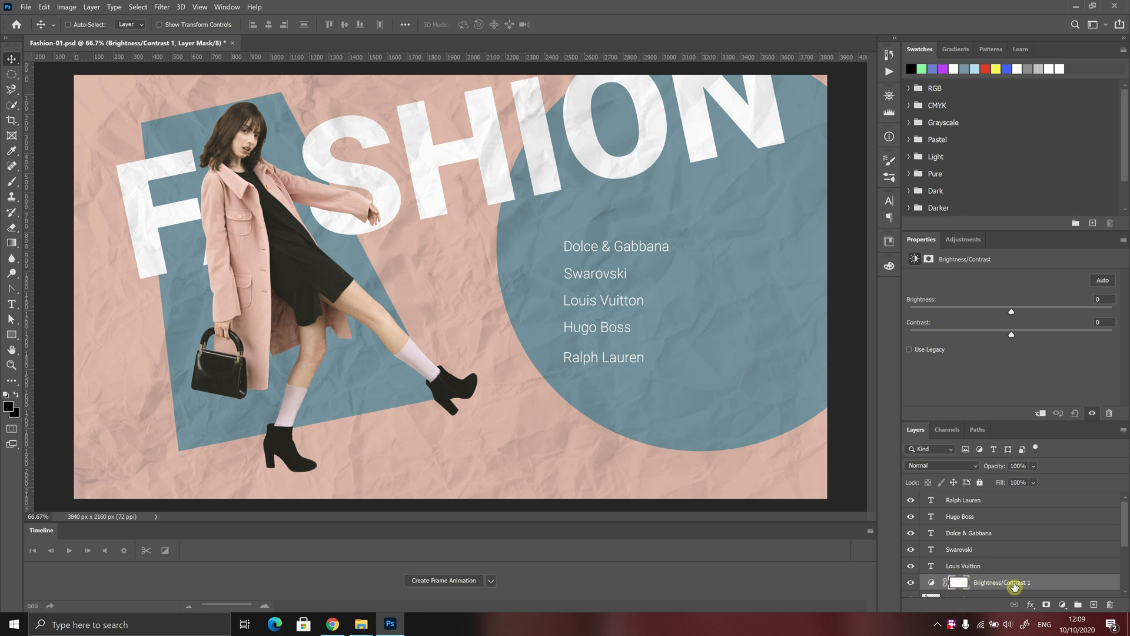
left_click_drag(1124, 539, 1123, 565)
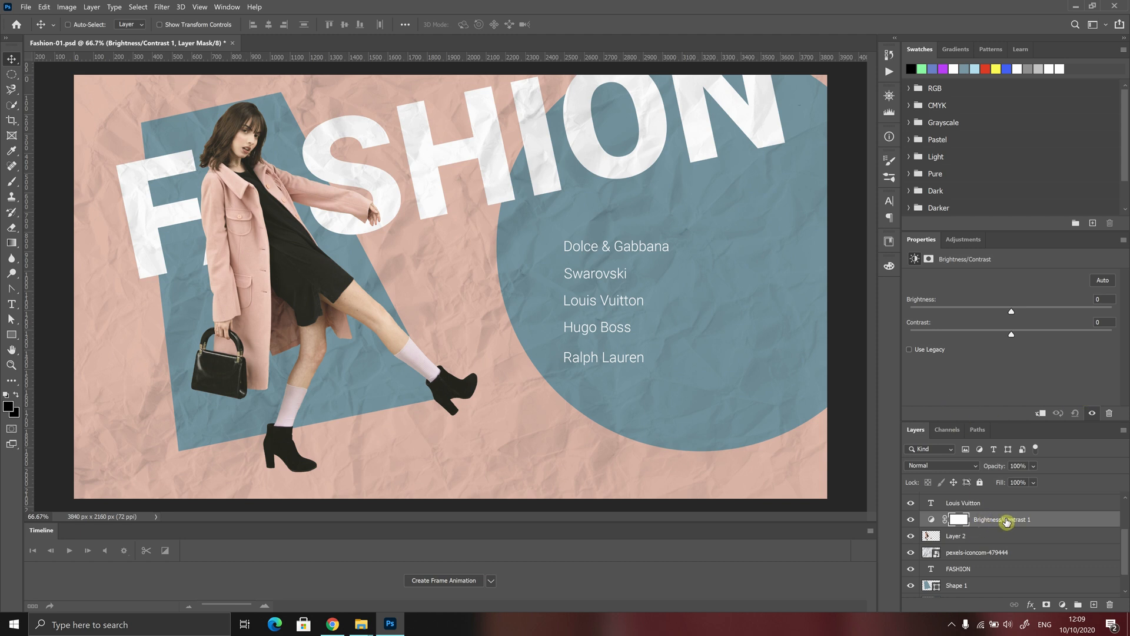
left_click_drag(1006, 522, 938, 305)
left_click_drag(1011, 314, 1012, 312)
left_click(967, 315)
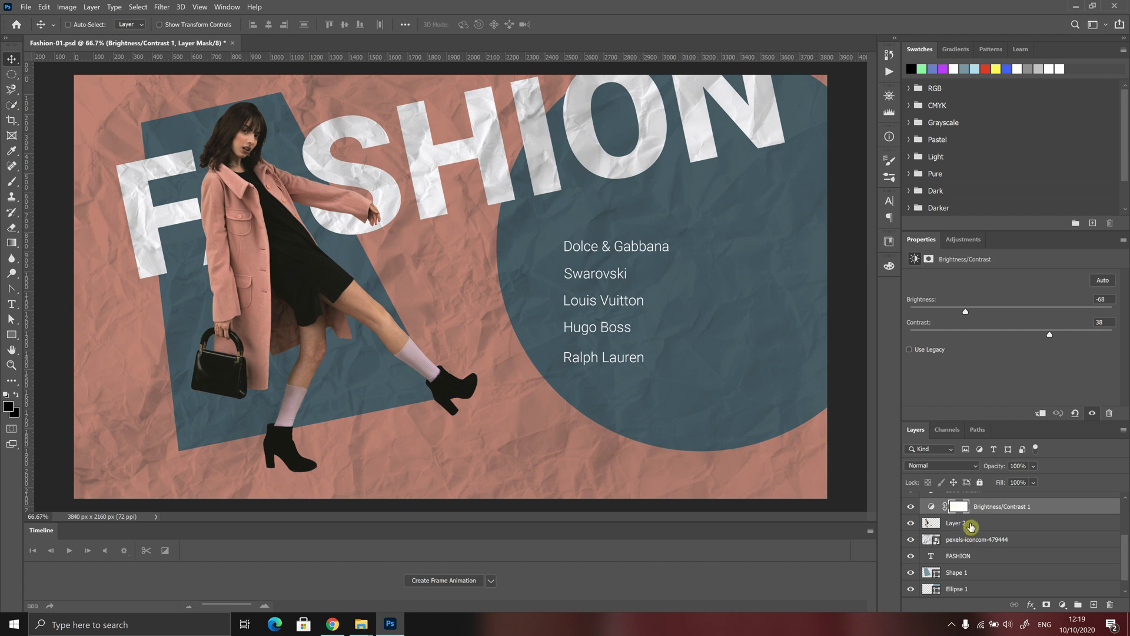
Step: Toggle the Brightness/Contrast adjustment's visibility to compare the artwork with and without it
left_click(912, 512)
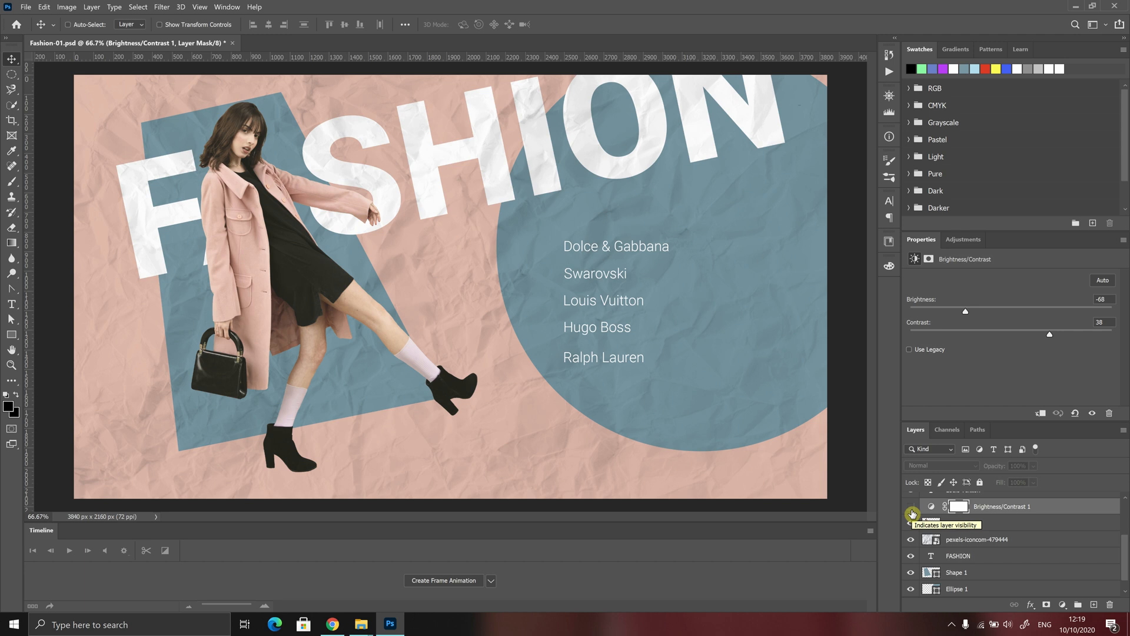
left_click(912, 512)
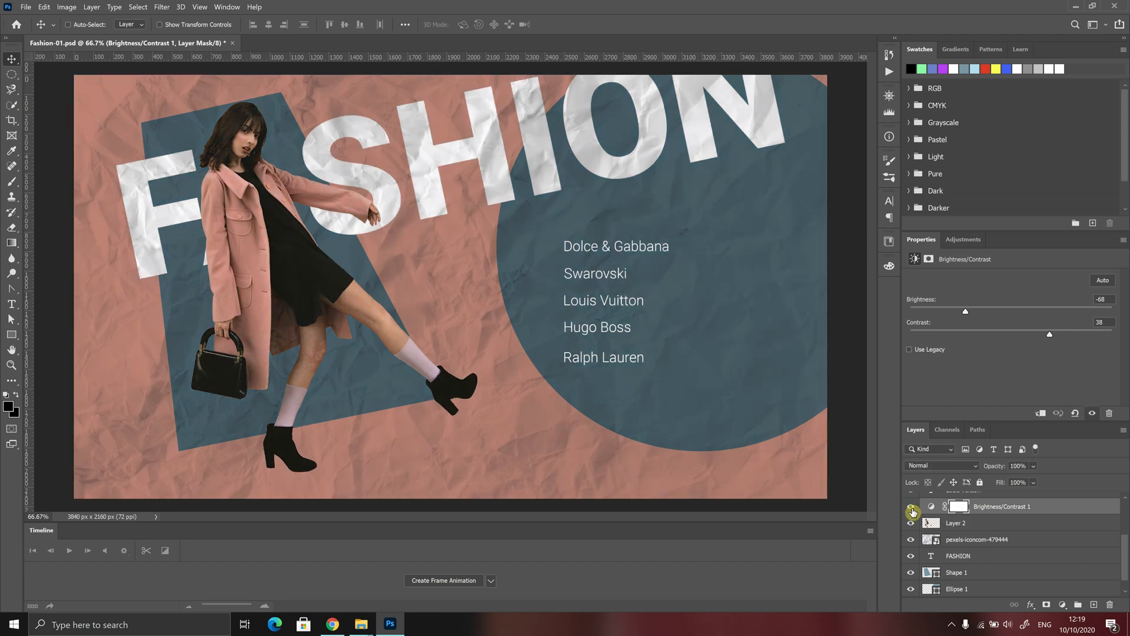
left_click(912, 512)
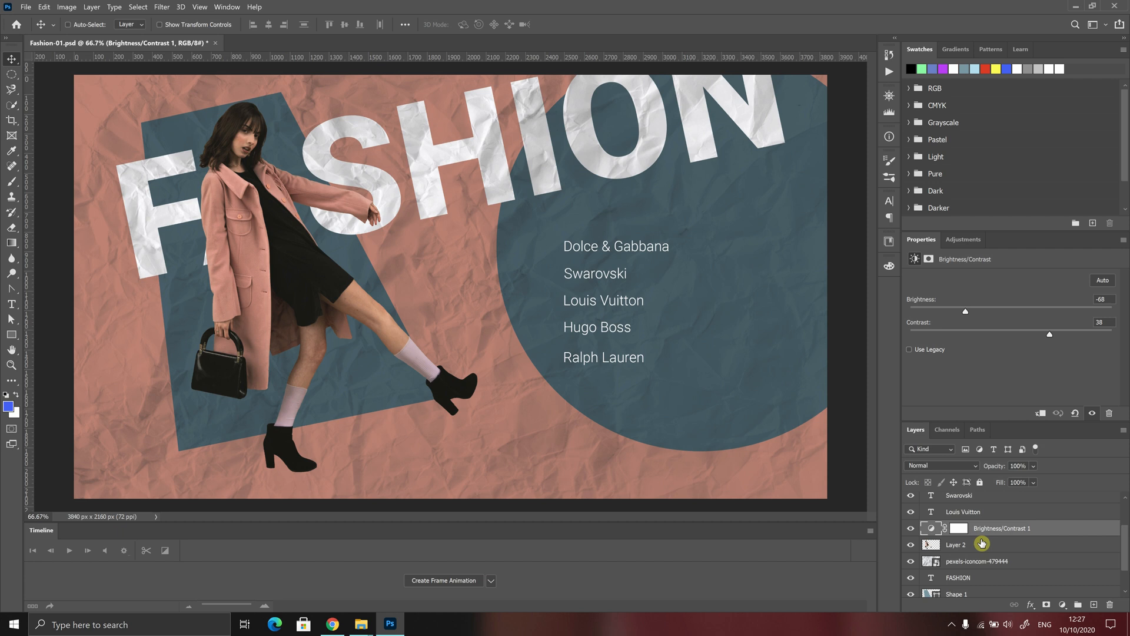
Step: Try moving the Brightness/Contrast adjustment below the design's shape layers in the stacking order
left_click_drag(1126, 543, 1127, 557)
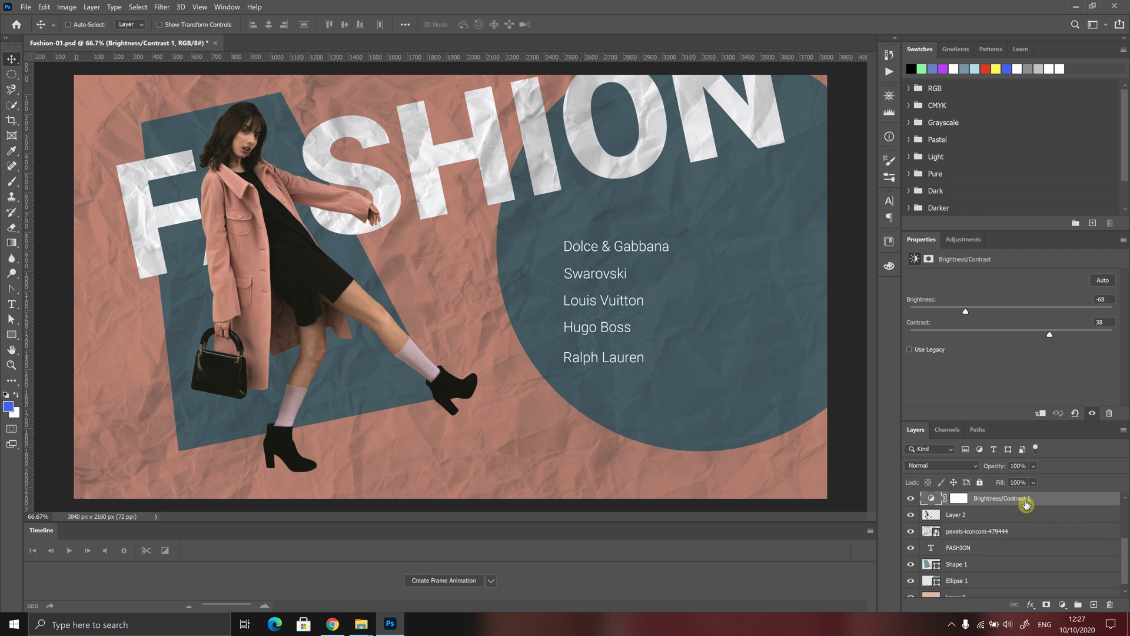
left_click_drag(996, 501, 1002, 590)
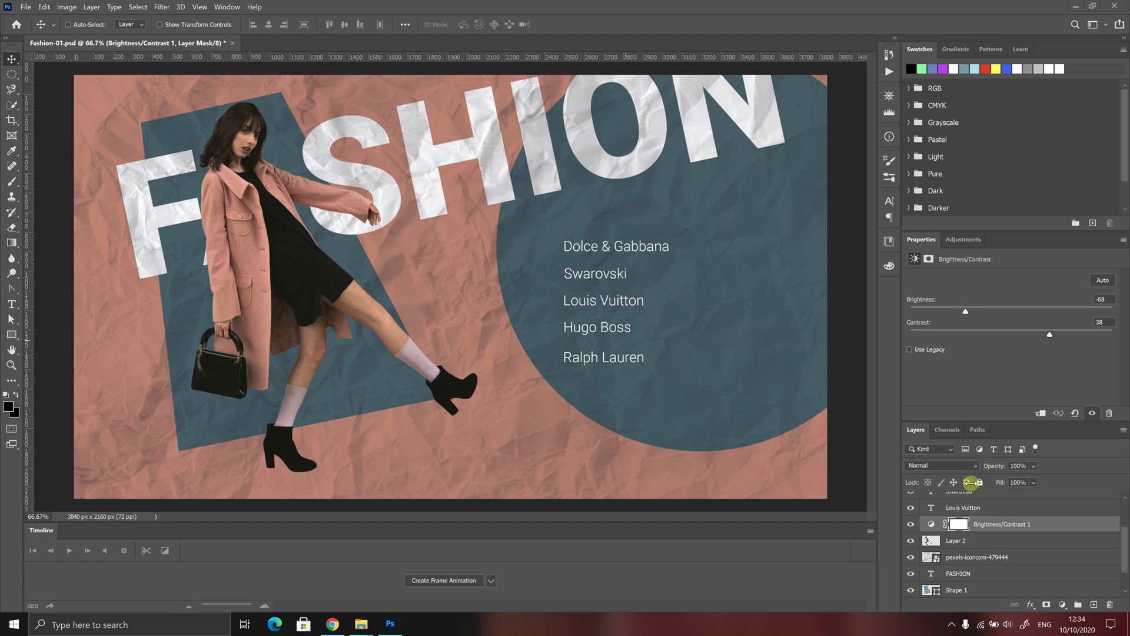
Step: Clip the Brightness/Contrast adjustment to Layer 2 and set its brightness to -59
right_click(1039, 527)
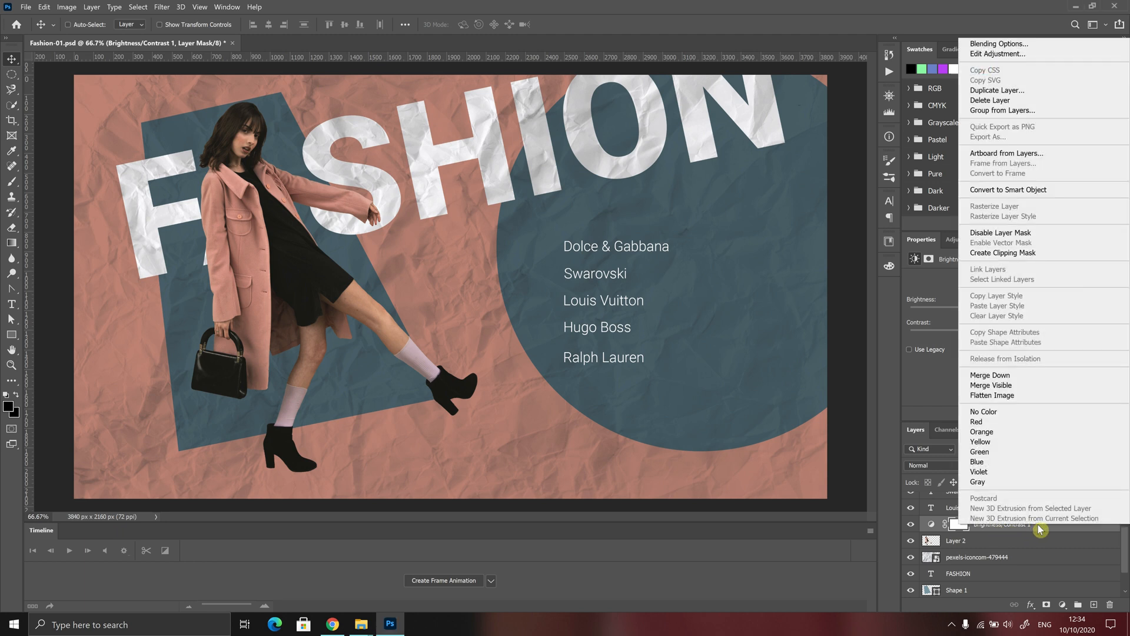
left_click(1051, 258)
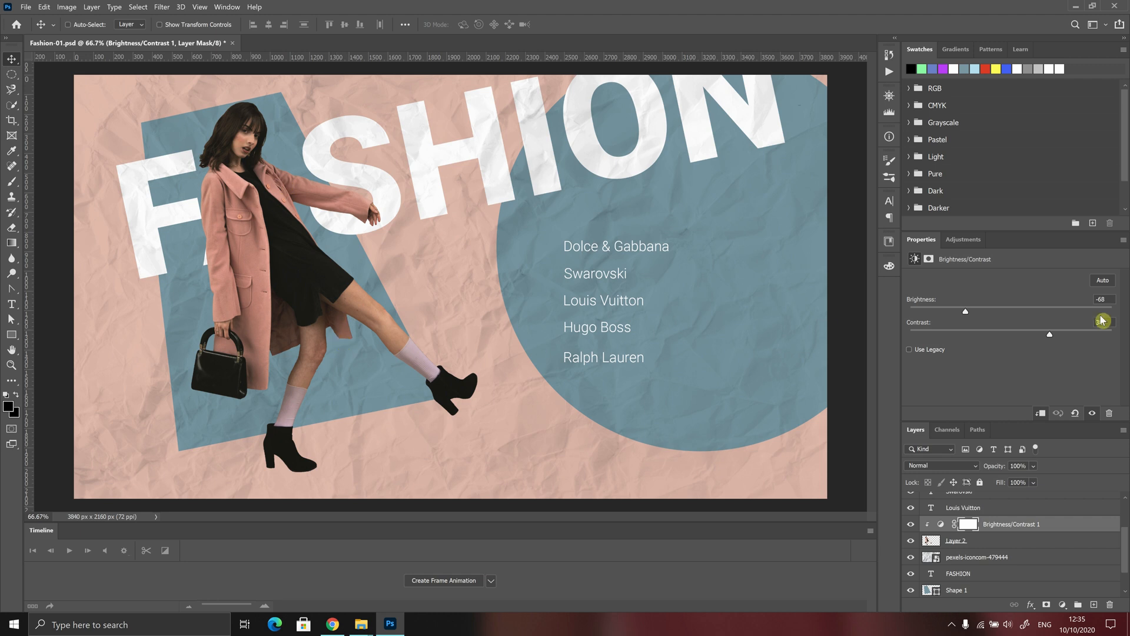
mouse_move(969, 317)
left_mouse_down()
mouse_move(1076, 316)
mouse_move(945, 310)
mouse_move(1052, 305)
mouse_move(971, 311)
left_mouse_up()
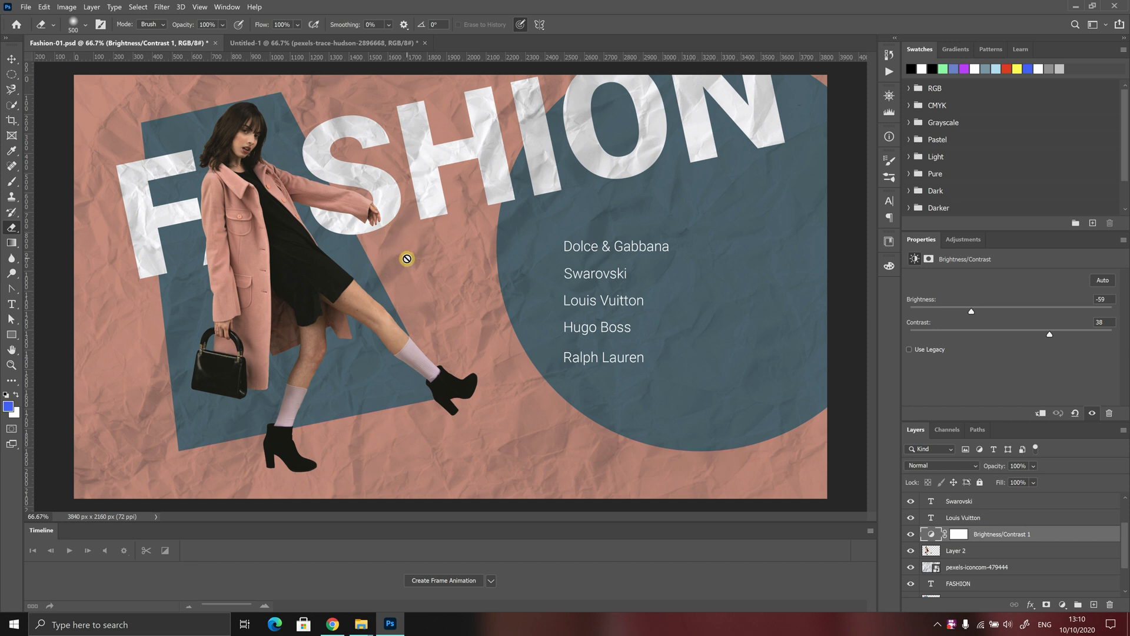
Step: In the Untitled-1 mountain document, add a Brightness/Contrast adjustment above the photo with brightness 81 and contrast 35
left_click(288, 49)
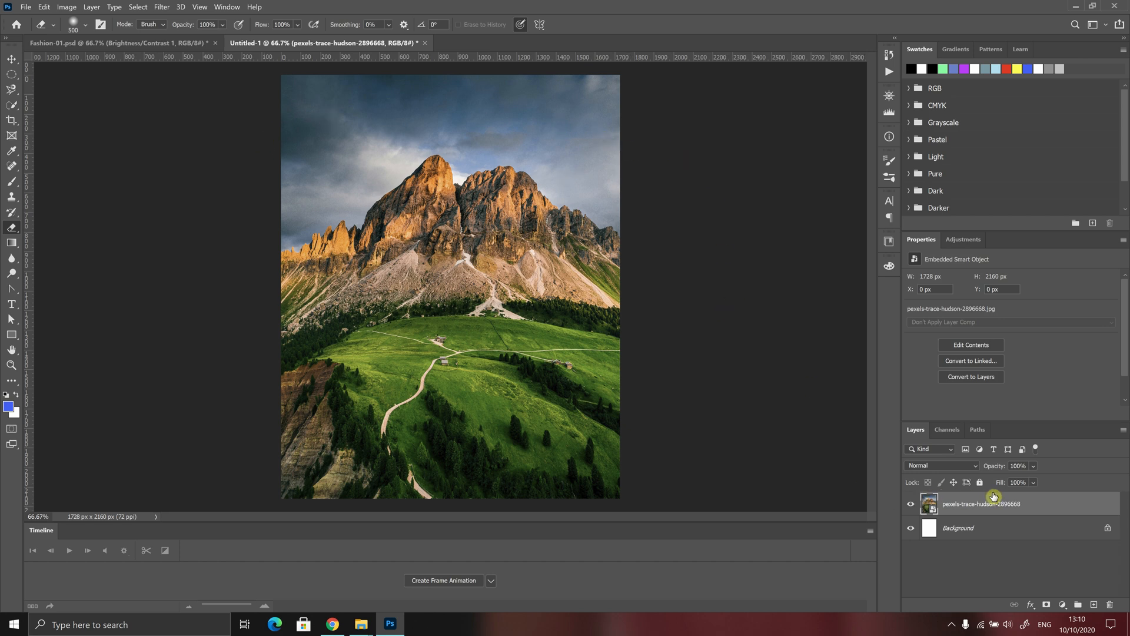
left_click(965, 242)
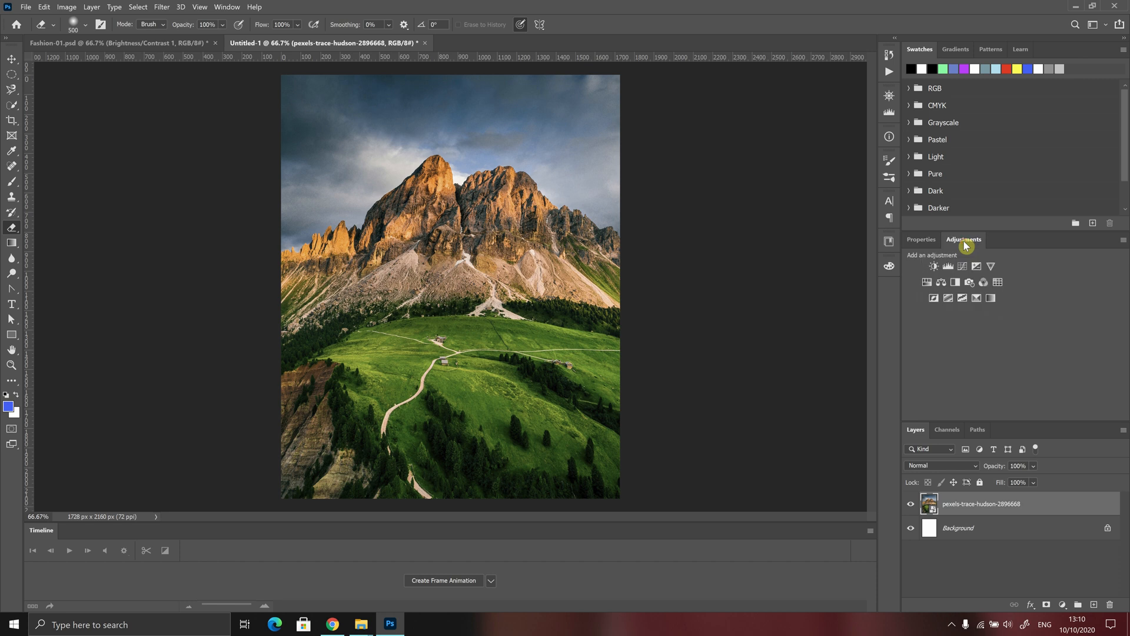
left_click(933, 268)
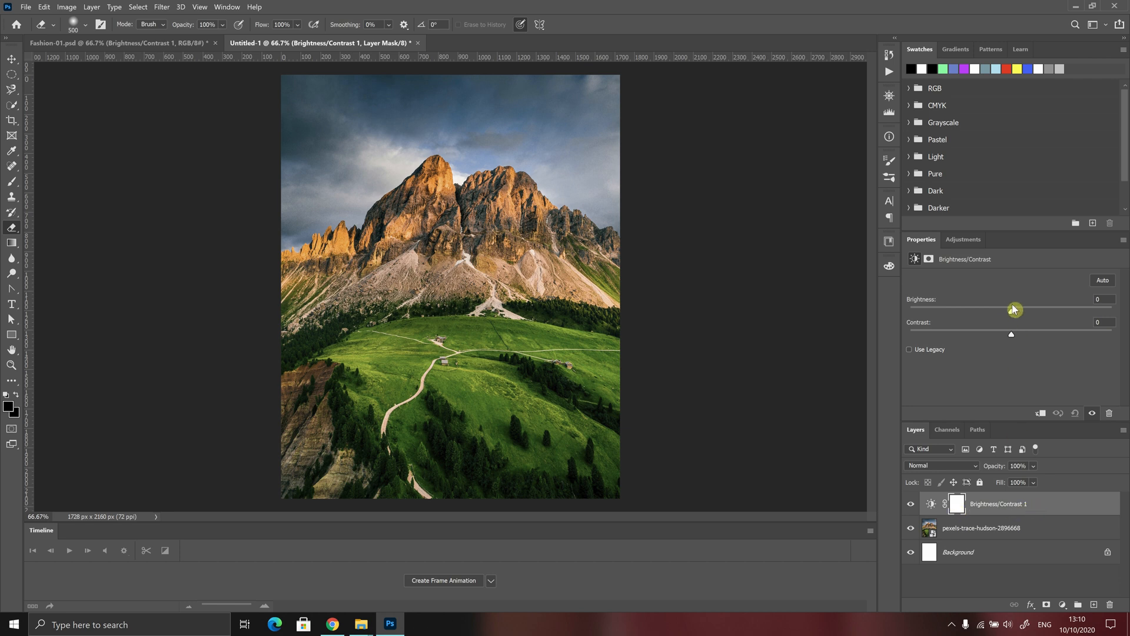
left_click_drag(1011, 312, 1053, 339)
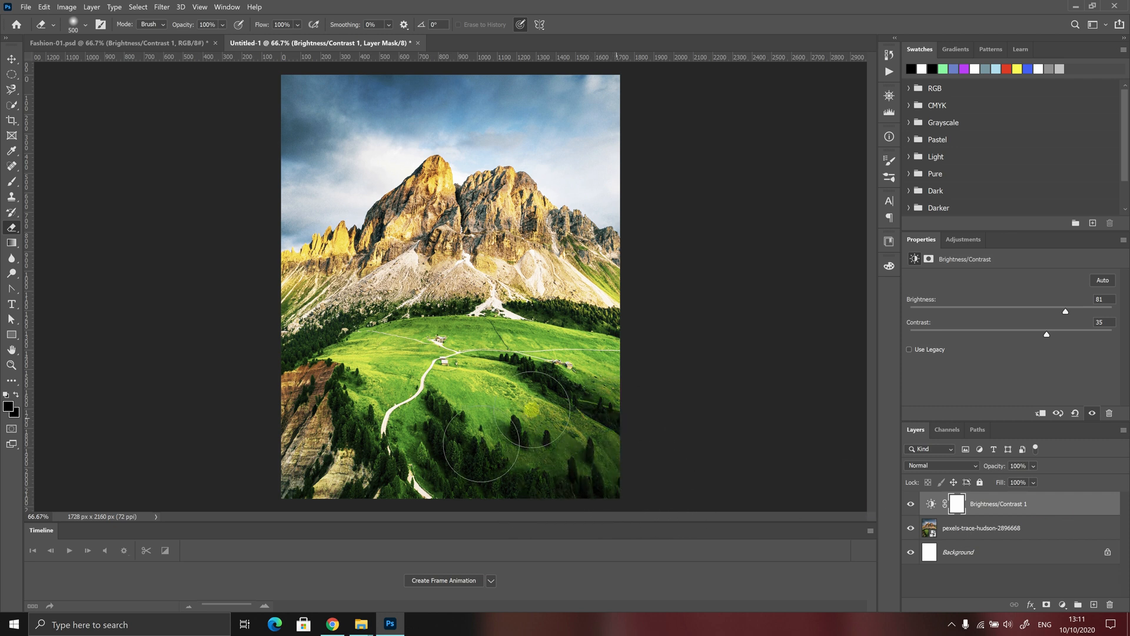
Step: Erase the adjustment's mask over the mountains and meadow to limit it to the sky, and raise its brightness further
mouse_move(531, 408)
left_mouse_down()
mouse_move(536, 438)
mouse_move(343, 468)
mouse_move(285, 498)
mouse_move(424, 394)
mouse_move(436, 334)
mouse_move(307, 340)
mouse_move(332, 382)
mouse_move(504, 335)
mouse_move(574, 286)
mouse_move(602, 326)
mouse_move(618, 299)
mouse_move(588, 278)
mouse_move(612, 280)
mouse_move(566, 279)
mouse_move(515, 249)
mouse_move(497, 224)
mouse_move(514, 231)
mouse_move(497, 231)
mouse_move(497, 207)
mouse_move(523, 248)
mouse_move(454, 272)
mouse_move(397, 263)
mouse_move(408, 257)
mouse_move(403, 225)
mouse_move(425, 220)
mouse_move(417, 225)
mouse_move(432, 199)
mouse_move(367, 282)
mouse_move(331, 306)
mouse_move(354, 297)
mouse_move(358, 282)
mouse_move(343, 278)
mouse_move(305, 312)
mouse_move(363, 271)
mouse_move(289, 331)
mouse_move(290, 379)
mouse_move(444, 364)
mouse_move(492, 279)
mouse_move(618, 297)
mouse_move(502, 388)
mouse_move(337, 468)
mouse_move(372, 435)
mouse_move(235, 393)
mouse_move(286, 355)
mouse_move(394, 337)
mouse_move(517, 262)
mouse_move(551, 267)
mouse_move(638, 328)
mouse_move(723, 337)
mouse_move(639, 200)
mouse_move(606, 117)
mouse_move(635, 139)
mouse_move(639, 217)
mouse_move(217, 111)
mouse_move(716, 239)
mouse_move(679, 297)
mouse_move(420, 201)
mouse_move(328, 467)
mouse_move(664, 424)
mouse_move(537, 228)
mouse_move(352, 331)
mouse_move(597, 272)
mouse_move(357, 458)
mouse_move(482, 486)
left_mouse_up()
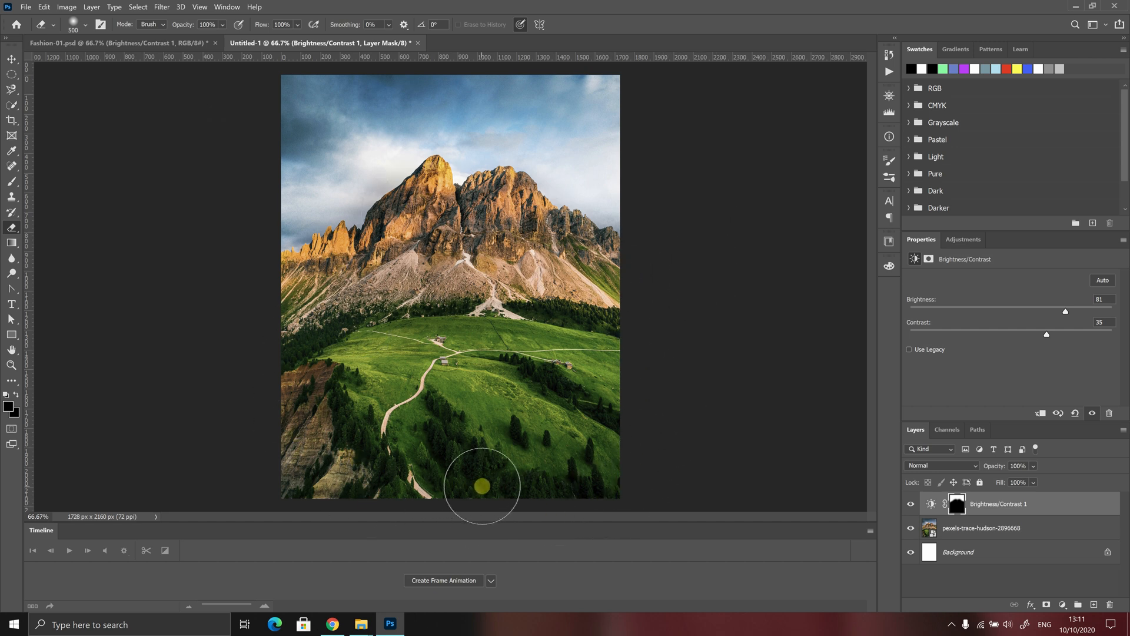
left_click_drag(1065, 311, 1105, 313)
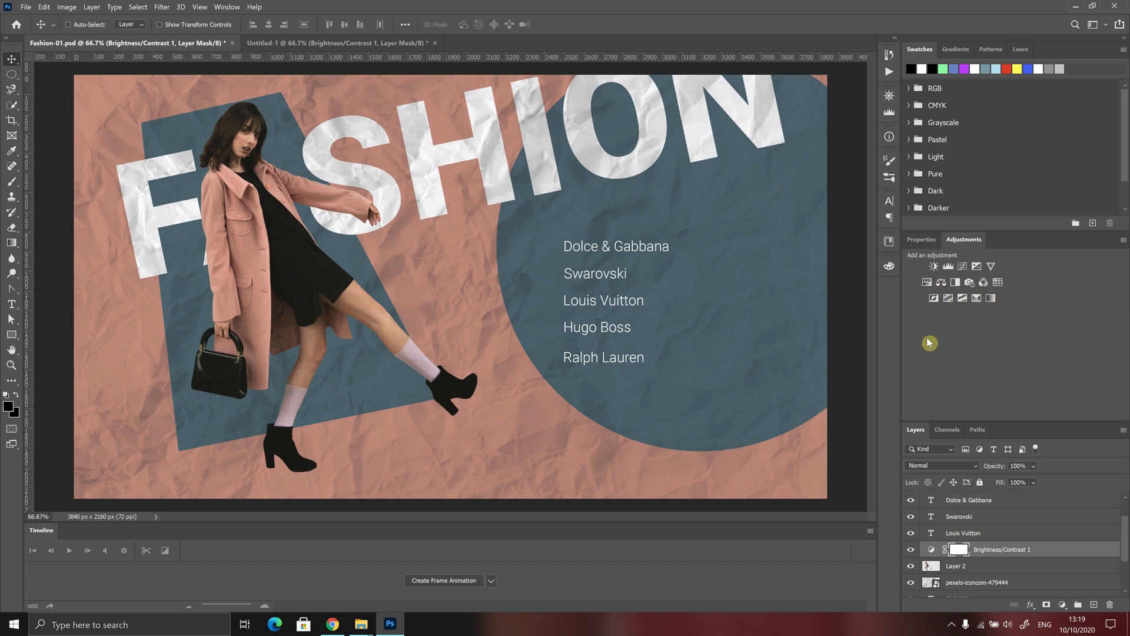
Step: In Fashion-01.psd, add a Hue/Saturation adjustment above Brightness/Contrast 1 and set its hue to +45
left_click(926, 281)
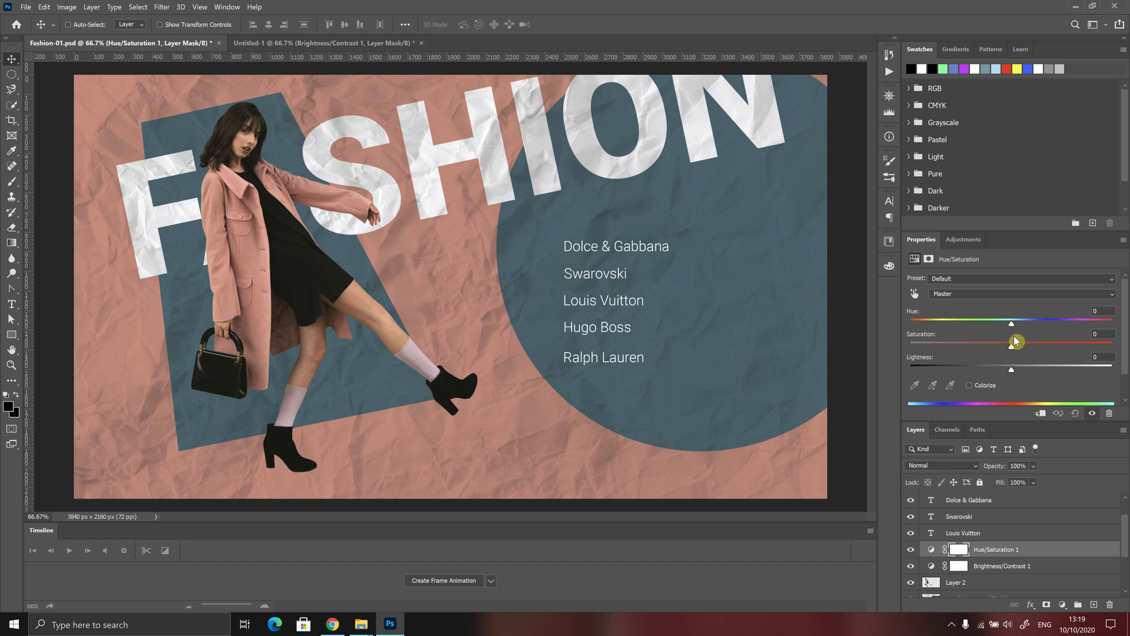
left_click_drag(1013, 328, 961, 328)
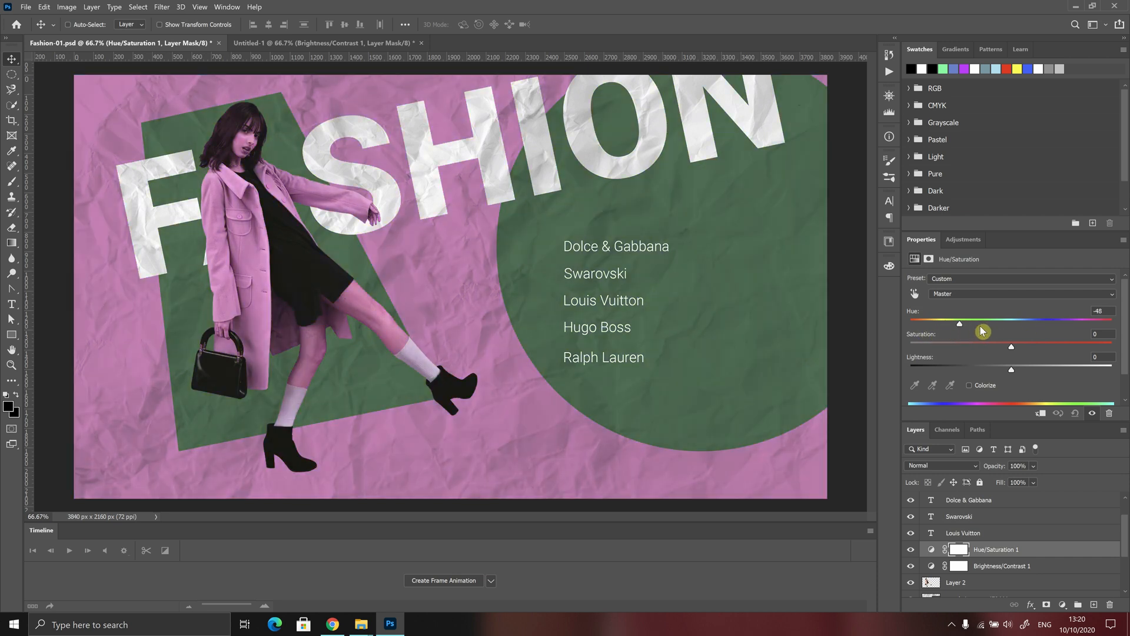
left_click(1056, 324)
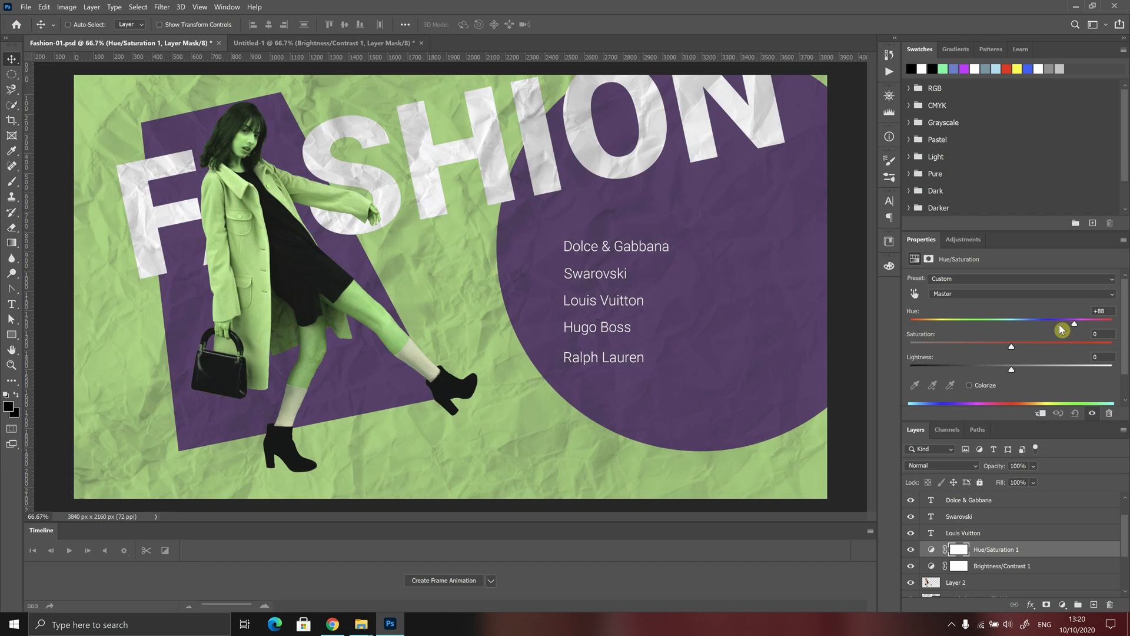
Step: Test strong and fully removed saturation on the Hue/Saturation adjustment, settling on saturation +1 and lightness +3
left_click_drag(1010, 348, 1055, 352)
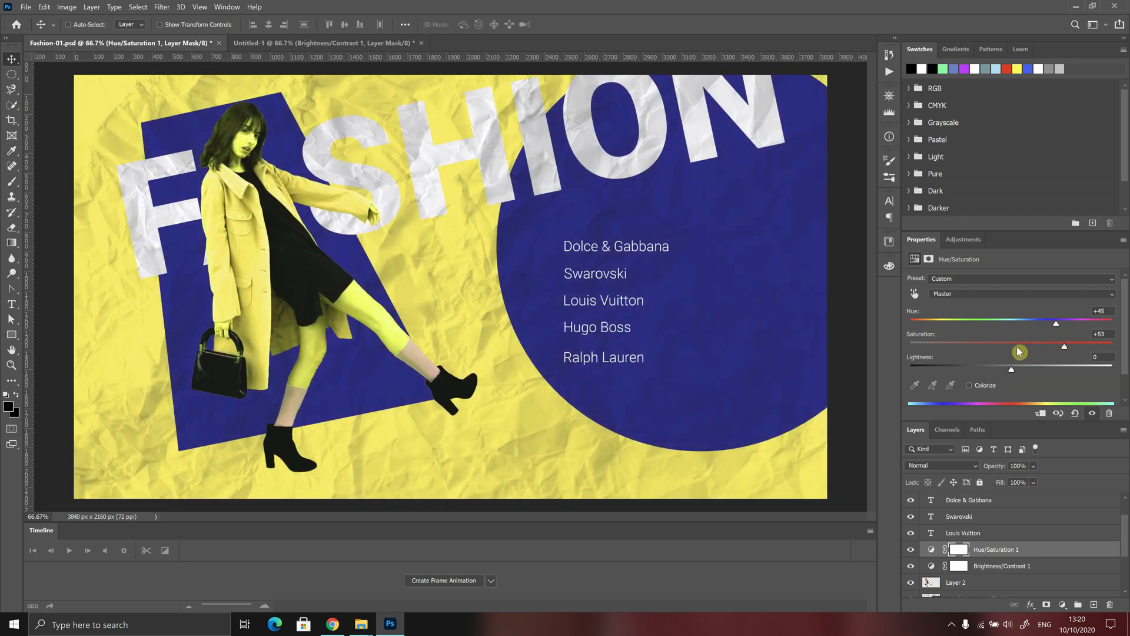
left_click_drag(936, 350, 908, 350)
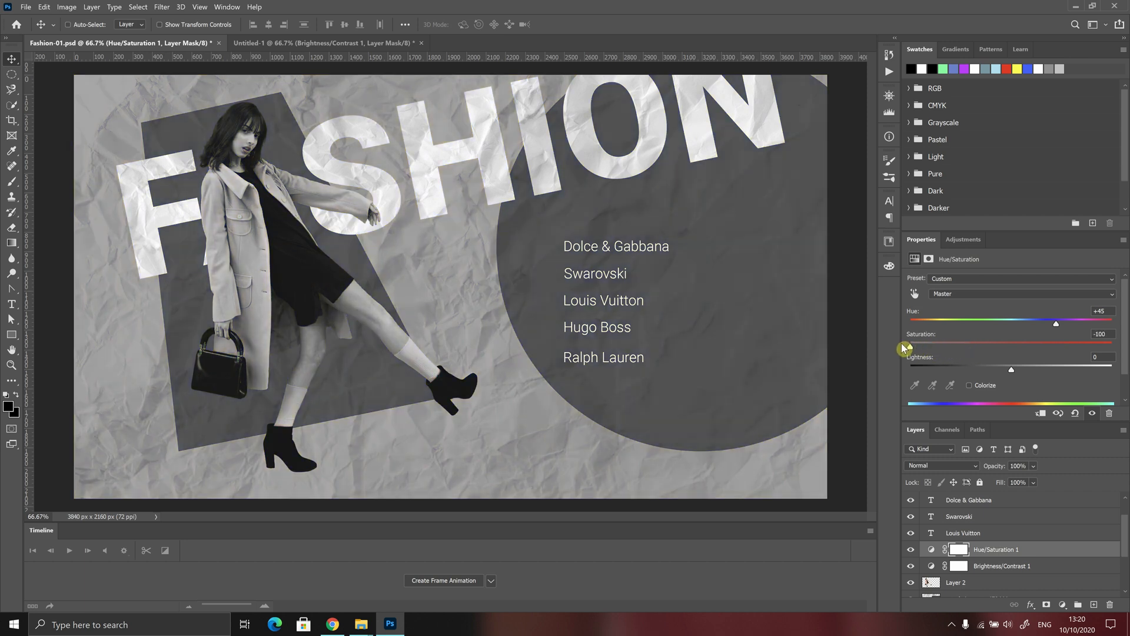
left_click(1013, 346)
left_click(1012, 368)
left_click_drag(1054, 373, 1015, 369)
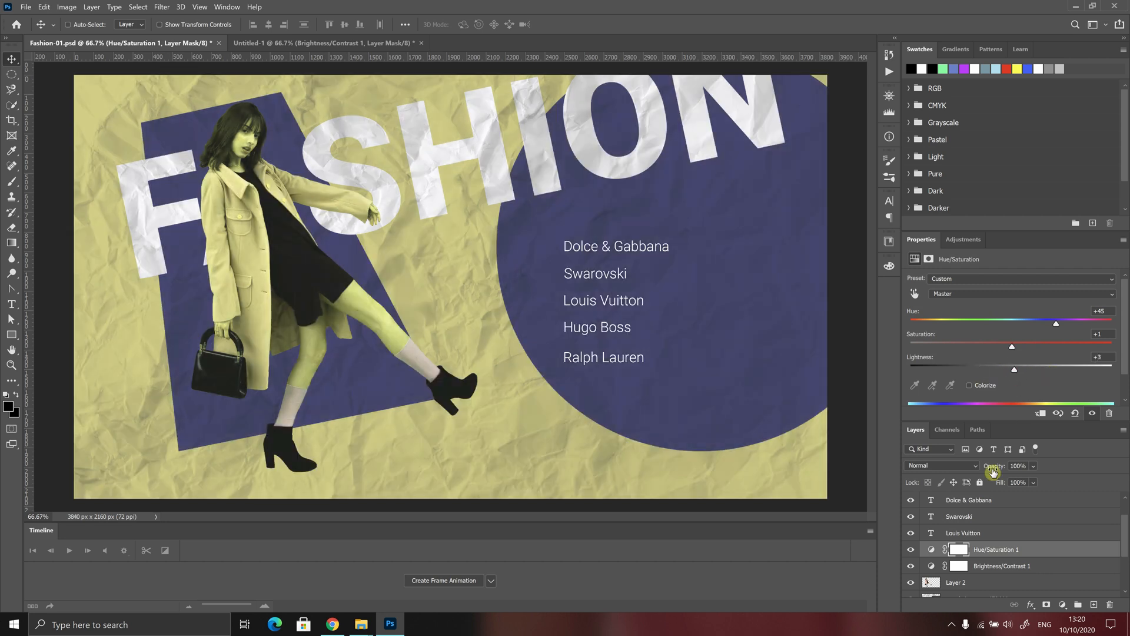
Step: Move the Hue/Saturation adjustment beneath Brightness/Contrast 1 and clip it to Layer 2
left_click_drag(985, 550, 983, 571)
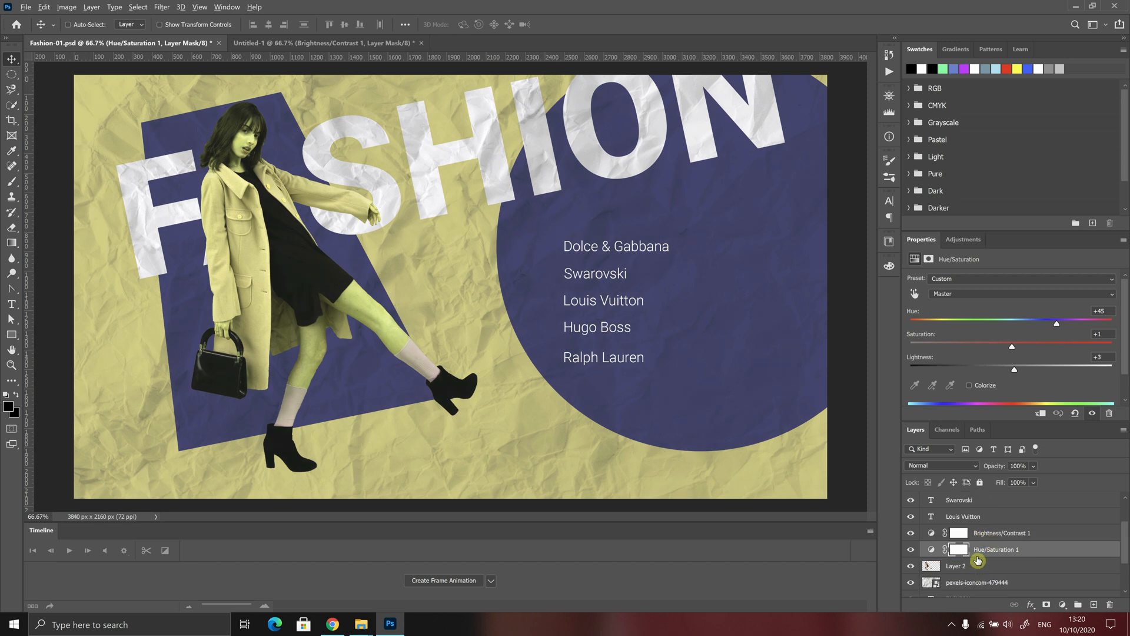
left_click(979, 560, "alt")
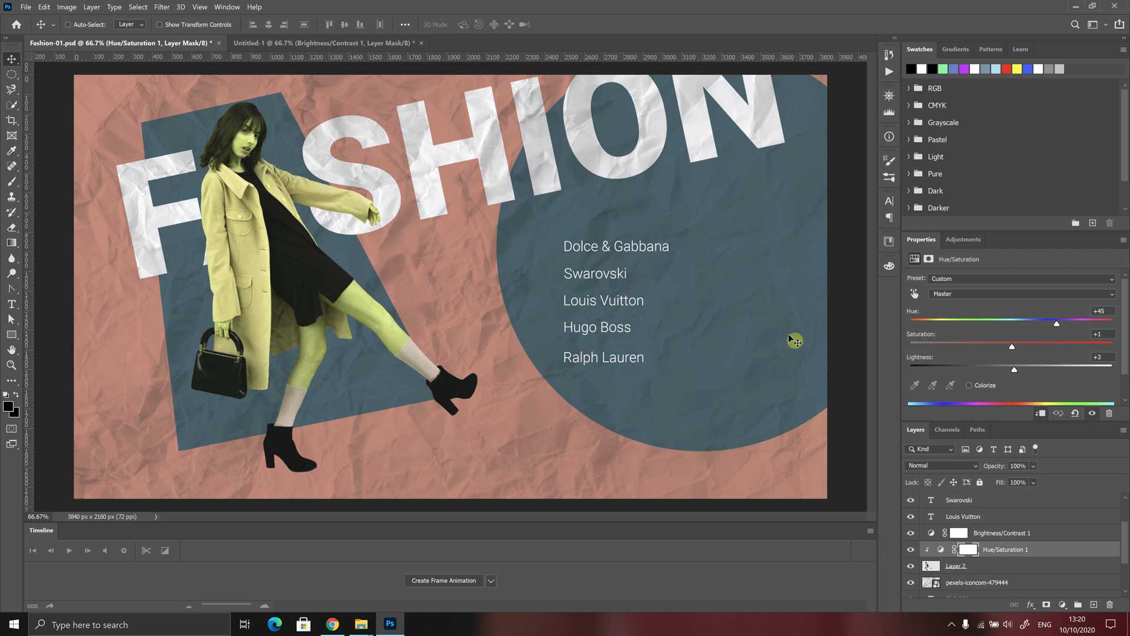
Step: Set the clipped Hue/Saturation adjustment's hue to +173 and saturation to -100 to turn the model black and white
left_click_drag(1059, 323, 1111, 329)
left_click_drag(1015, 349, 902, 347)
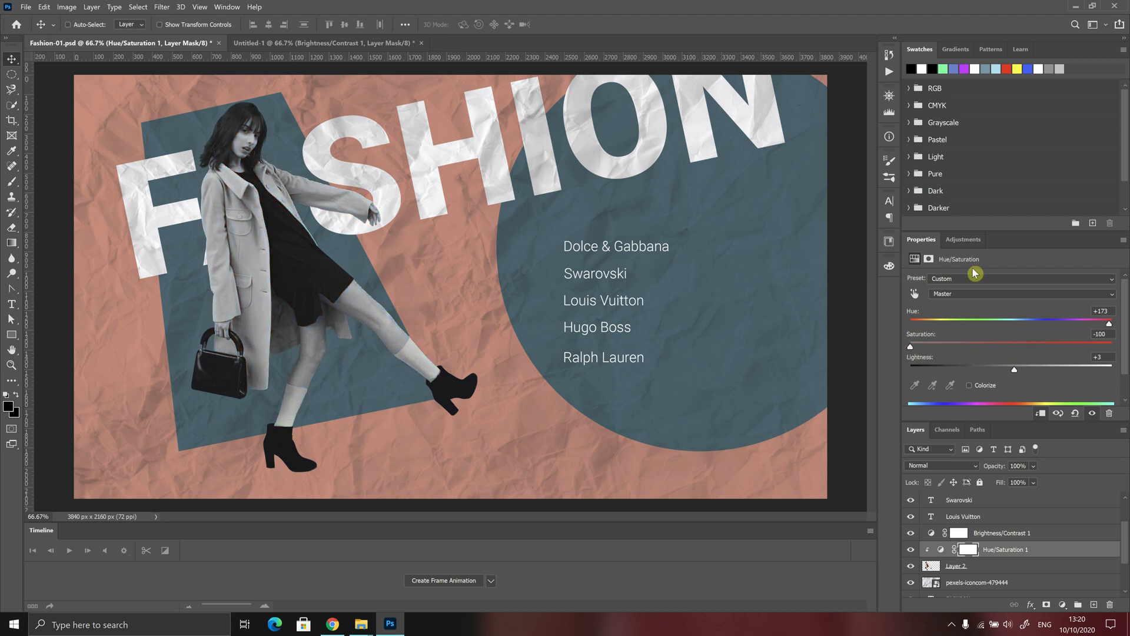
Step: Show the available adjustment types for adding another adjustment layer
left_click(963, 239)
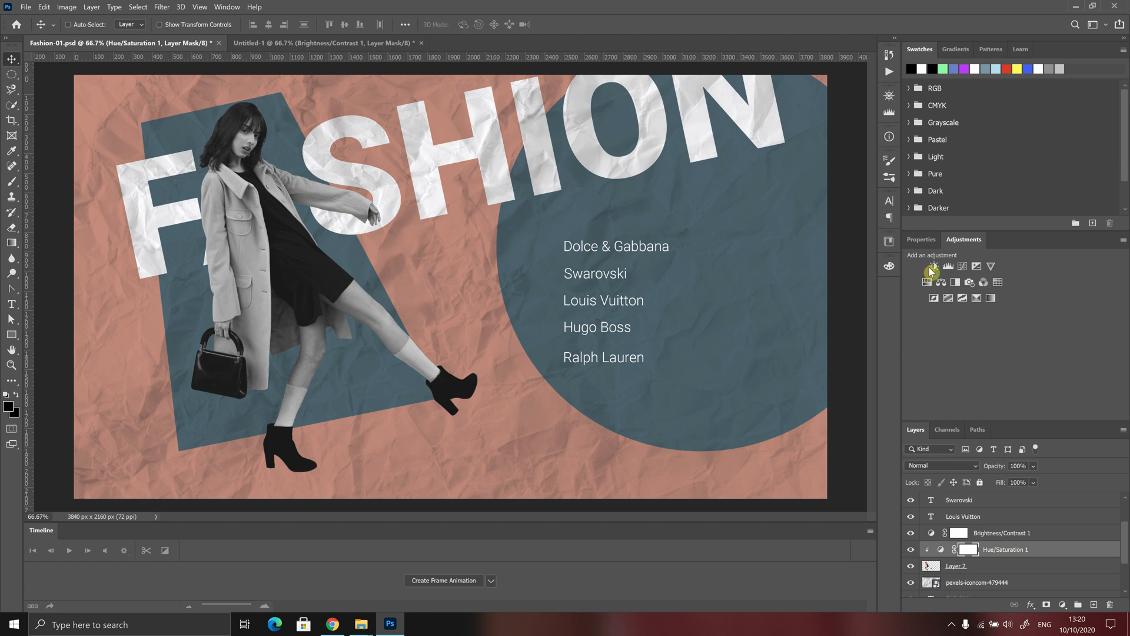